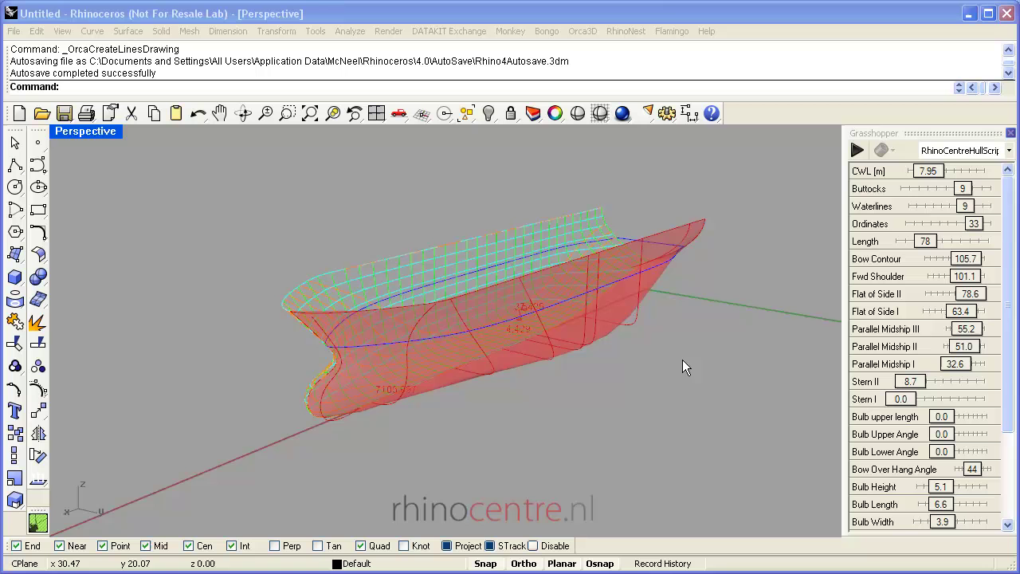
Orbit and zoom the Perspective view to inspect the hull from the side
mouse_move(611, 413)
right_mouse_down()
mouse_move(675, 382)
mouse_move(644, 394)
mouse_move(576, 308)
right_mouse_up()
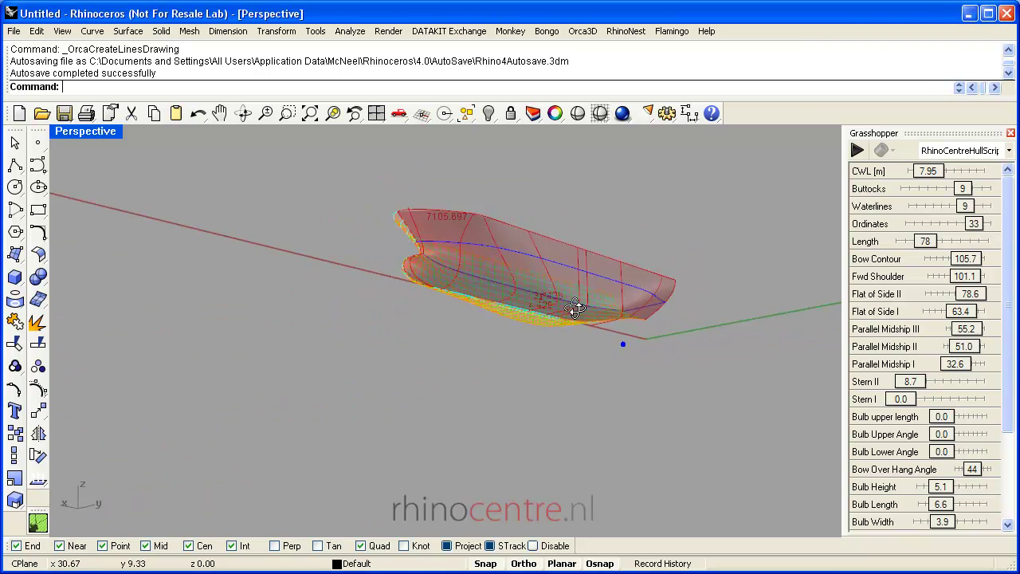
scroll(534, 267, "up", 2)
scroll(532, 247, "up", 3)
scroll(531, 362, "down", 3)
scroll(527, 353, "up", 2)
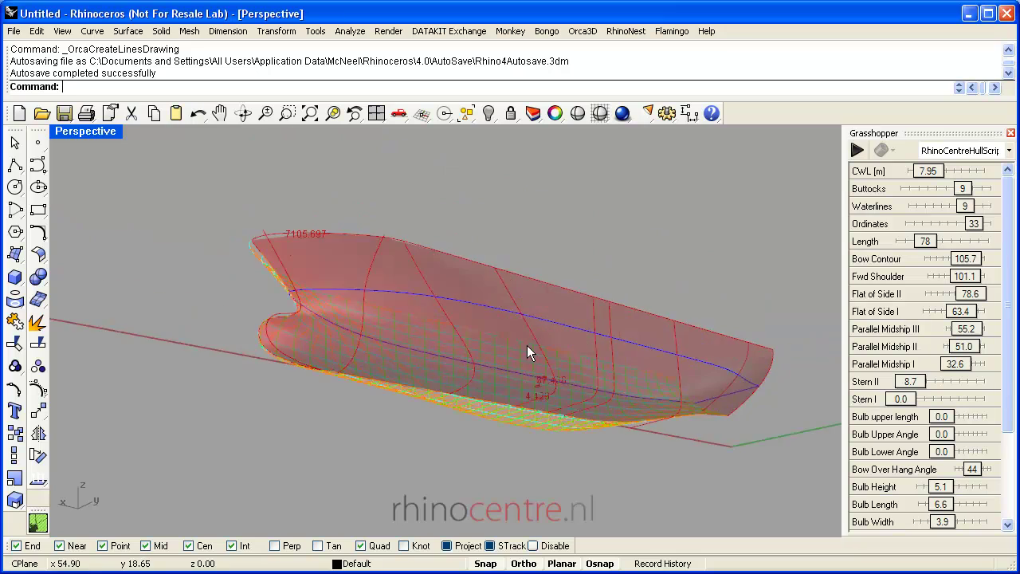
mouse_move(527, 353)
right_mouse_down()
mouse_move(563, 358)
mouse_move(572, 337)
mouse_move(581, 369)
mouse_move(605, 375)
mouse_move(547, 357)
mouse_move(531, 337)
mouse_move(540, 375)
mouse_move(495, 296)
mouse_move(601, 339)
mouse_move(568, 322)
mouse_move(579, 282)
mouse_move(554, 322)
mouse_move(574, 252)
right_mouse_up()
scroll(531, 337, "down", 3)
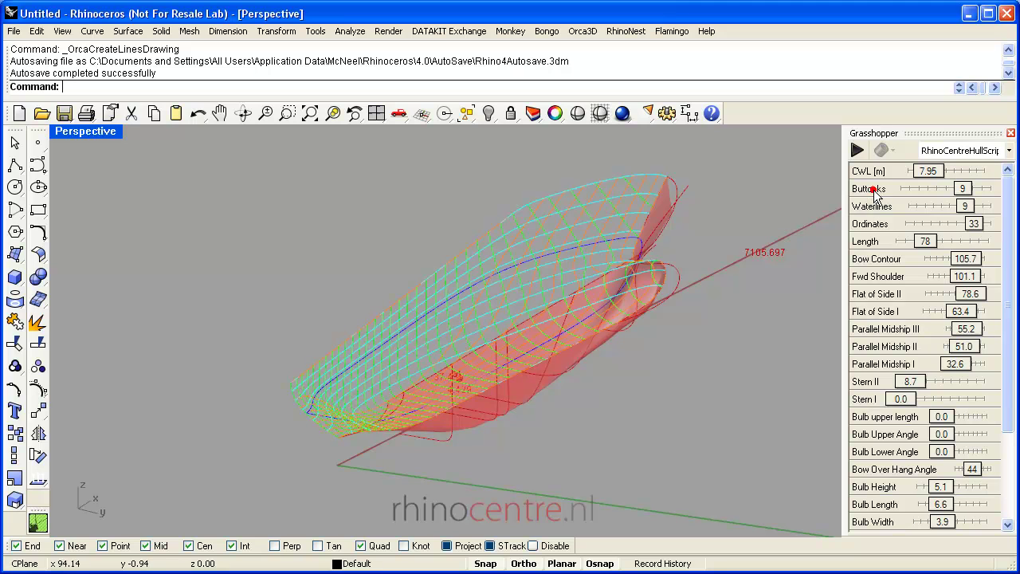
Set the Buttocks and Waterlines sliders to 12 and the hull Length from 78 to 93
left_click(869, 223)
left_click(962, 189)
mouse_move(963, 192)
left_mouse_down()
mouse_move(997, 195)
mouse_move(969, 193)
mouse_move(992, 195)
mouse_move(1003, 211)
left_mouse_up()
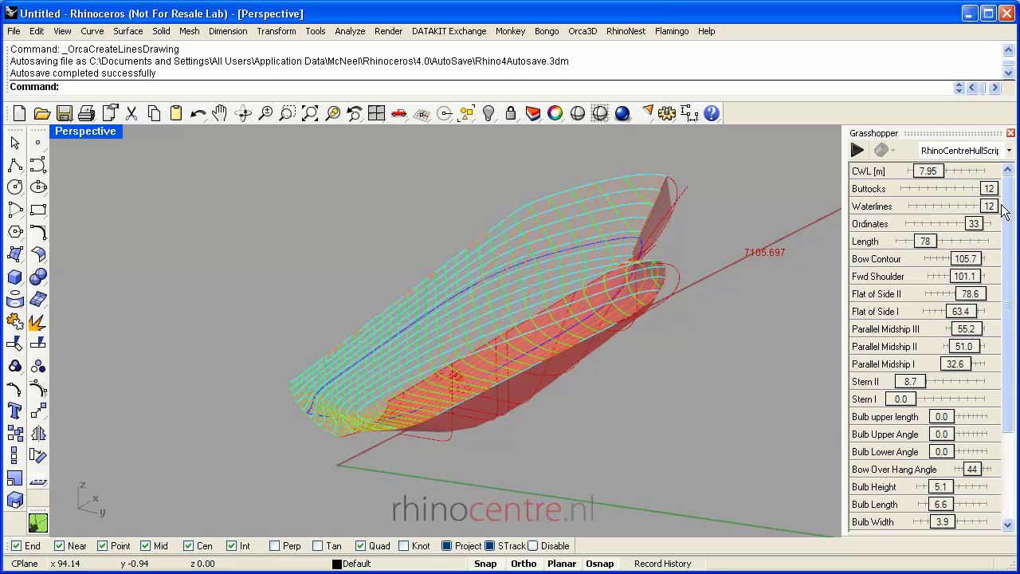
mouse_move(817, 278)
right_mouse_down()
mouse_move(752, 315)
mouse_move(810, 259)
right_mouse_up()
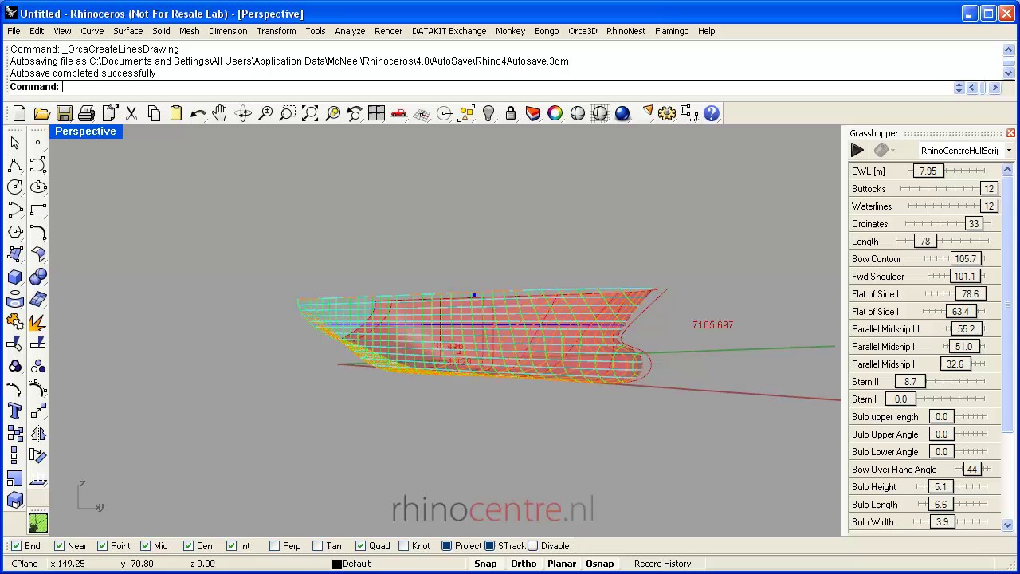
left_click_drag(925, 242, 932, 241)
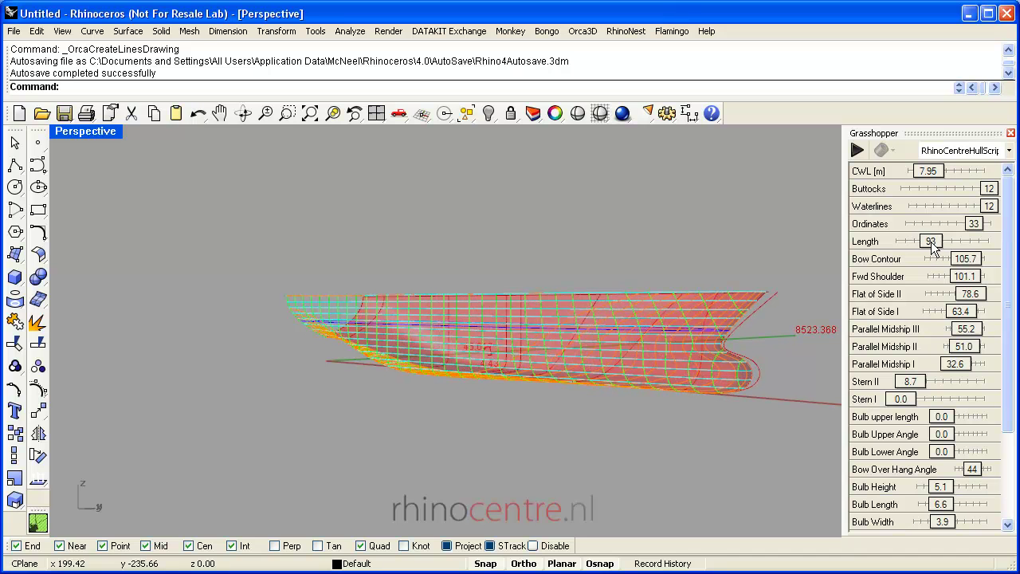
Orbit the Perspective view to see the 93-length hull from higher up
mouse_move(620, 308)
right_mouse_down()
mouse_move(606, 333)
mouse_move(566, 290)
mouse_move(610, 268)
mouse_move(600, 263)
mouse_move(524, 269)
mouse_move(350, 383)
mouse_move(330, 314)
mouse_move(417, 426)
mouse_move(323, 229)
mouse_move(428, 298)
mouse_move(362, 302)
mouse_move(424, 290)
mouse_move(517, 326)
mouse_move(569, 303)
mouse_move(642, 237)
right_mouse_up()
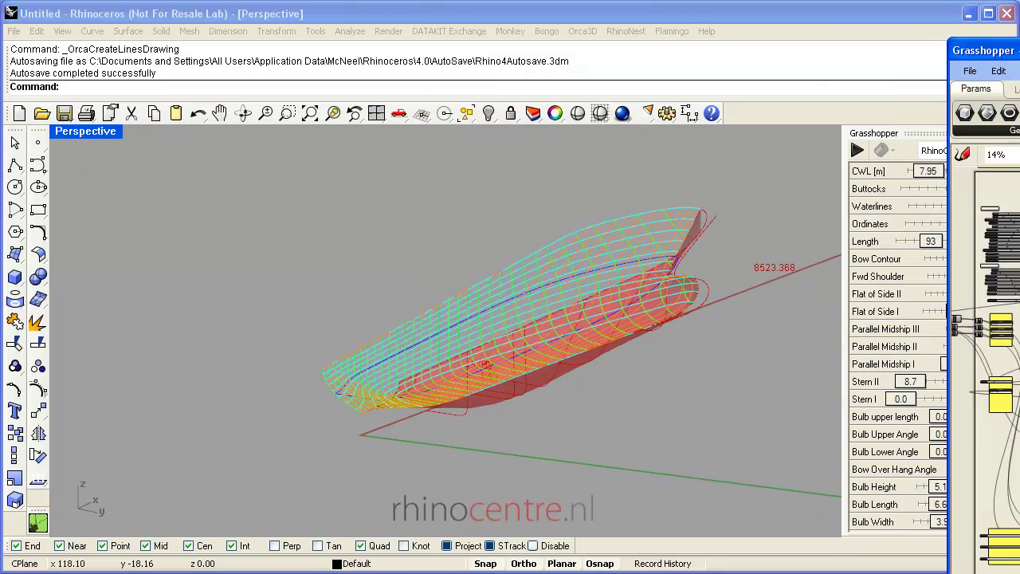
Dock the Grasshopper editor on the left half, beside the Rhino hull viewport
mouse_move(957, 46)
left_mouse_down()
mouse_move(546, 16)
mouse_move(334, 24)
mouse_move(255, 14)
left_mouse_up()
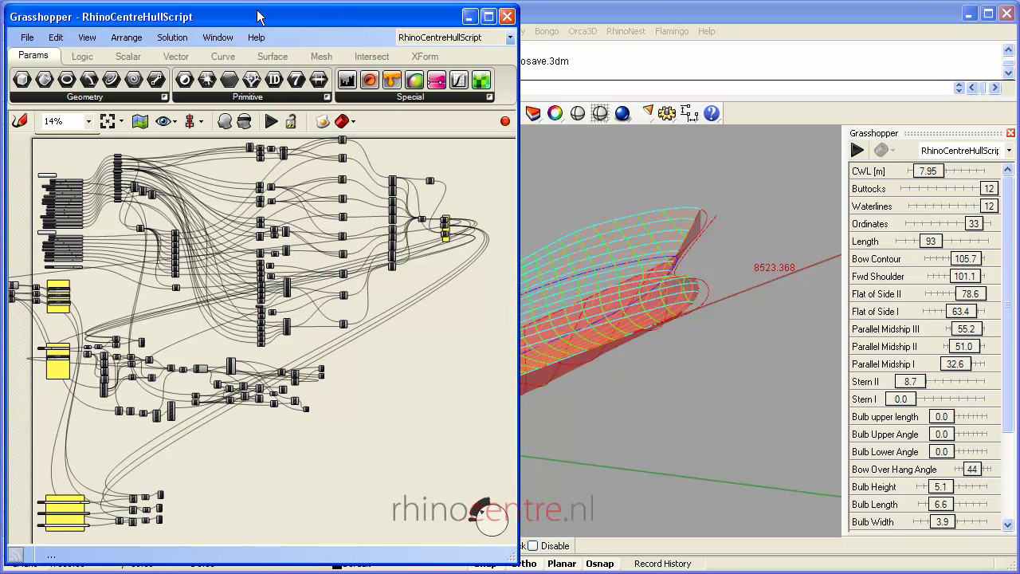
mouse_move(801, 405)
right_mouse_down()
mouse_move(648, 384)
mouse_move(601, 358)
mouse_move(410, 341)
right_mouse_up()
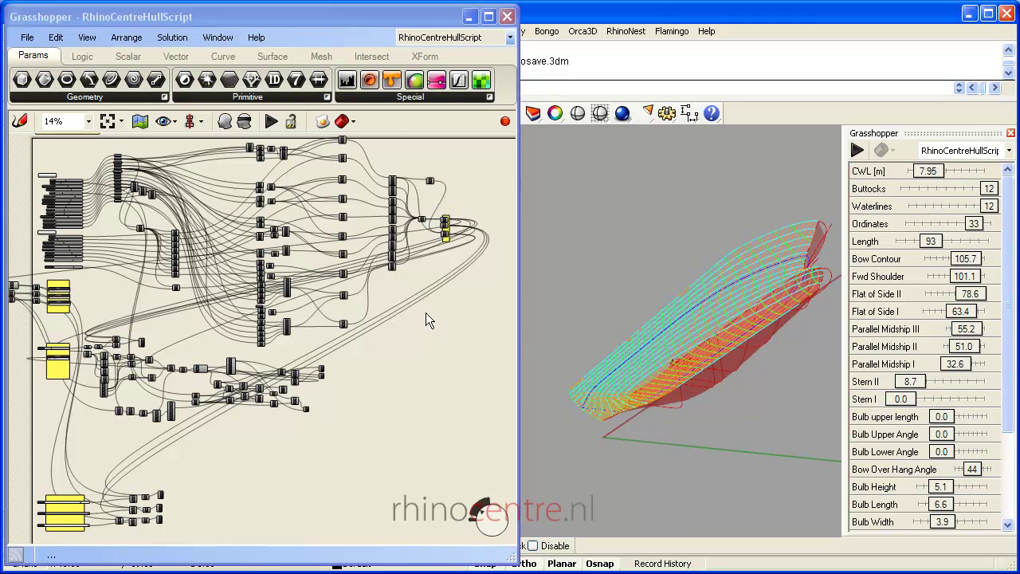
left_click(399, 288)
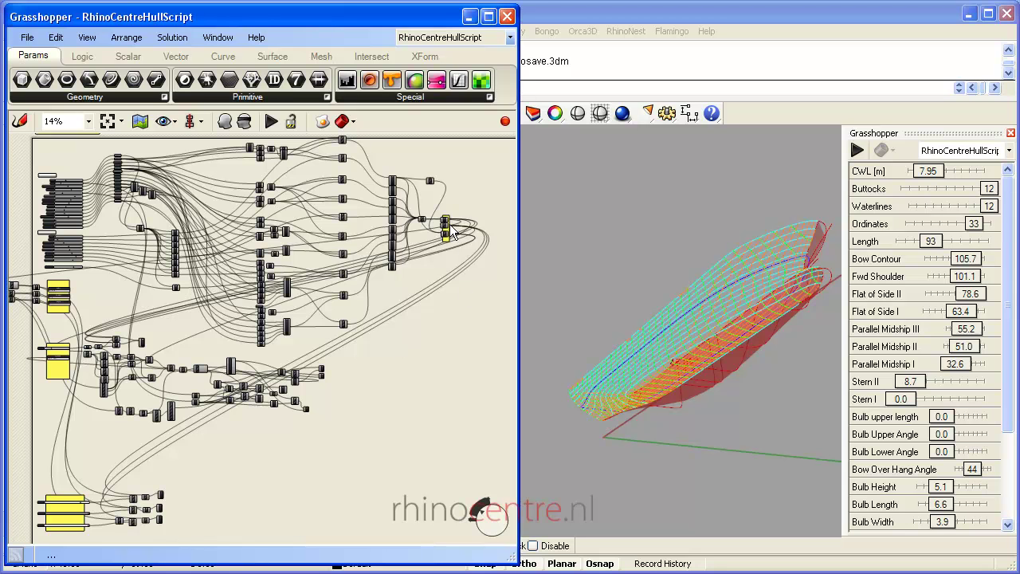
Zoom and pan the Grasshopper canvas to the LINESPLAN slider group
right_click_drag(323, 404, 355, 339)
scroll(231, 372, "up", 5)
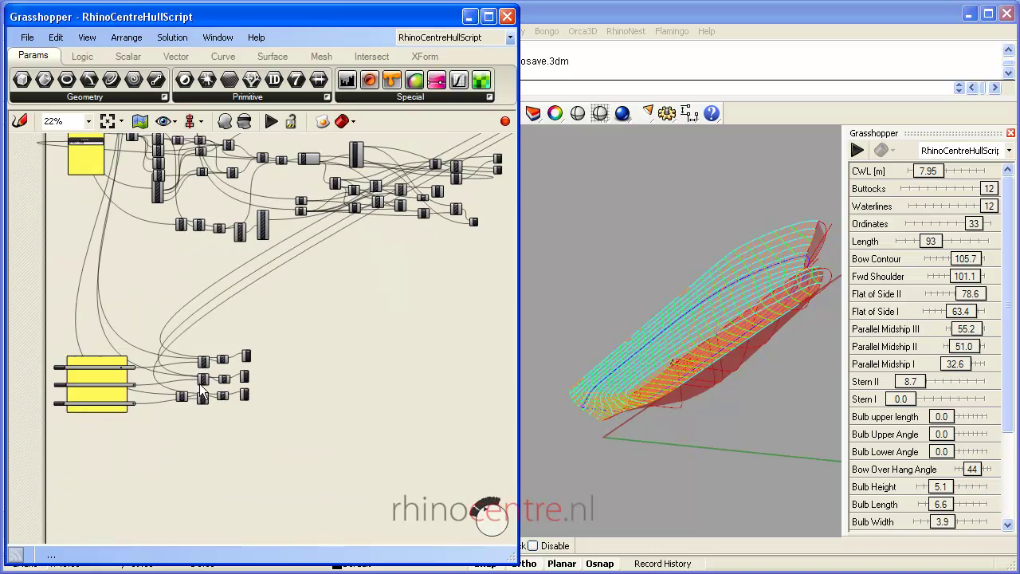
scroll(278, 314, "up", 2)
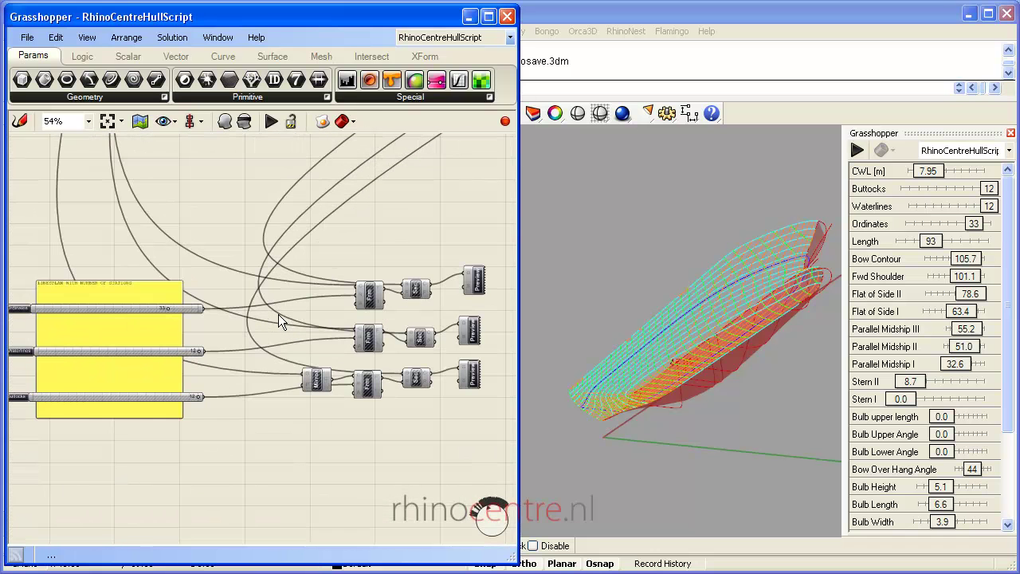
scroll(183, 328, "up", 2)
scroll(173, 320, "up", 3)
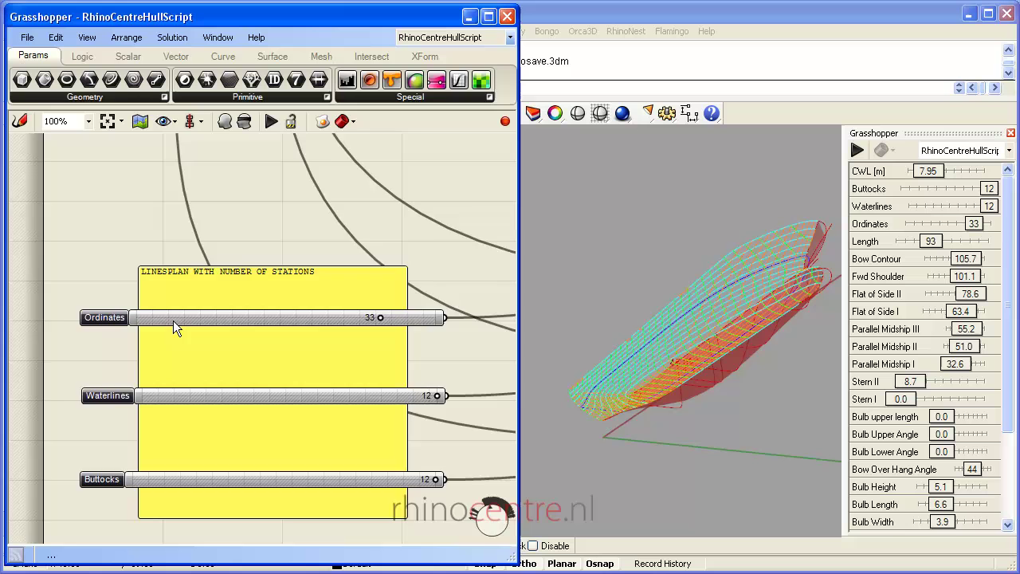
right_click_drag(318, 274, 246, 254)
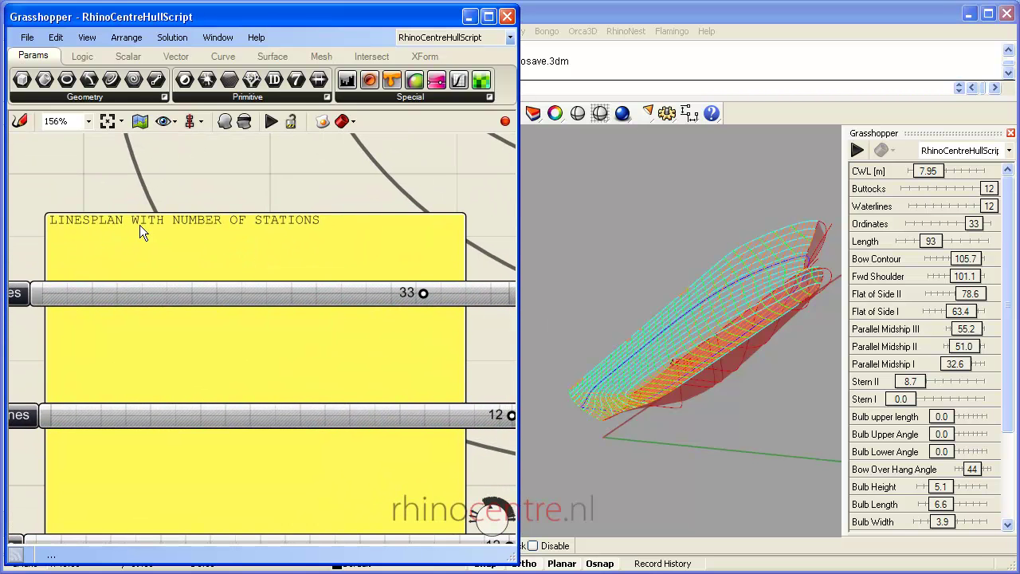
scroll(139, 225, "down", 2)
scroll(133, 226, "down", 2)
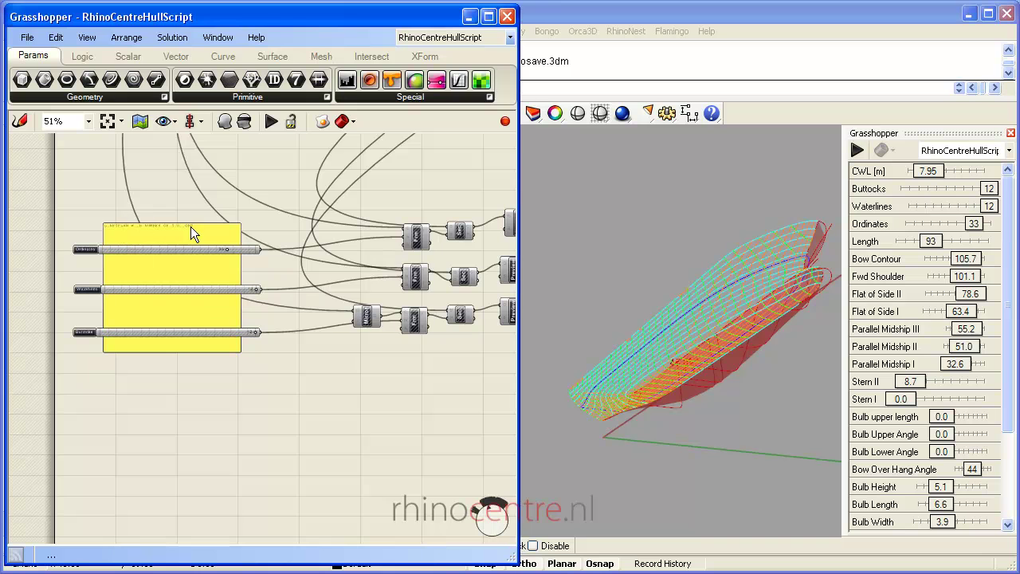
Raise the Ordinates slider from 33 to 40 stations
left_click(225, 249)
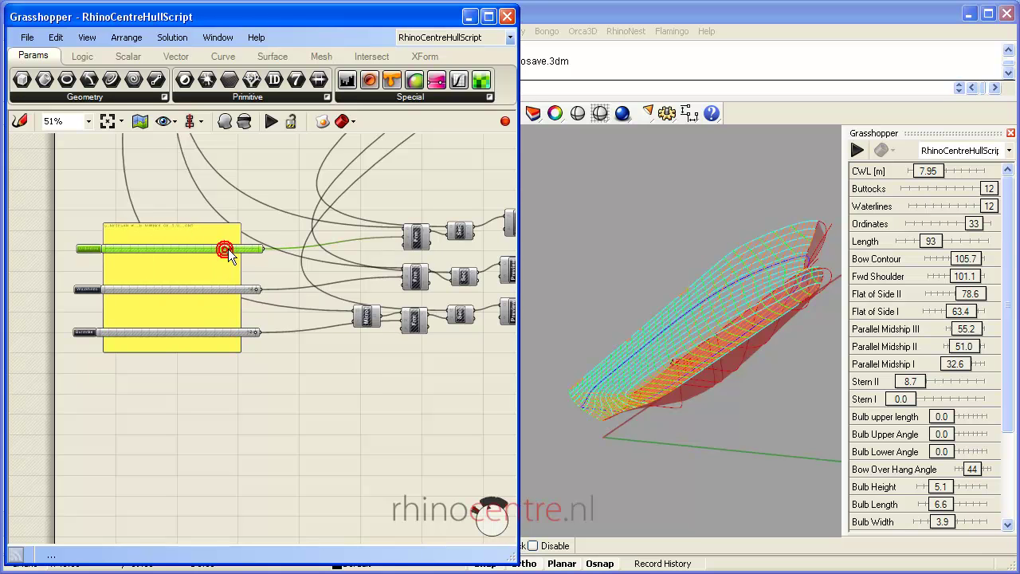
scroll(228, 249, "up", 3)
left_click(231, 249)
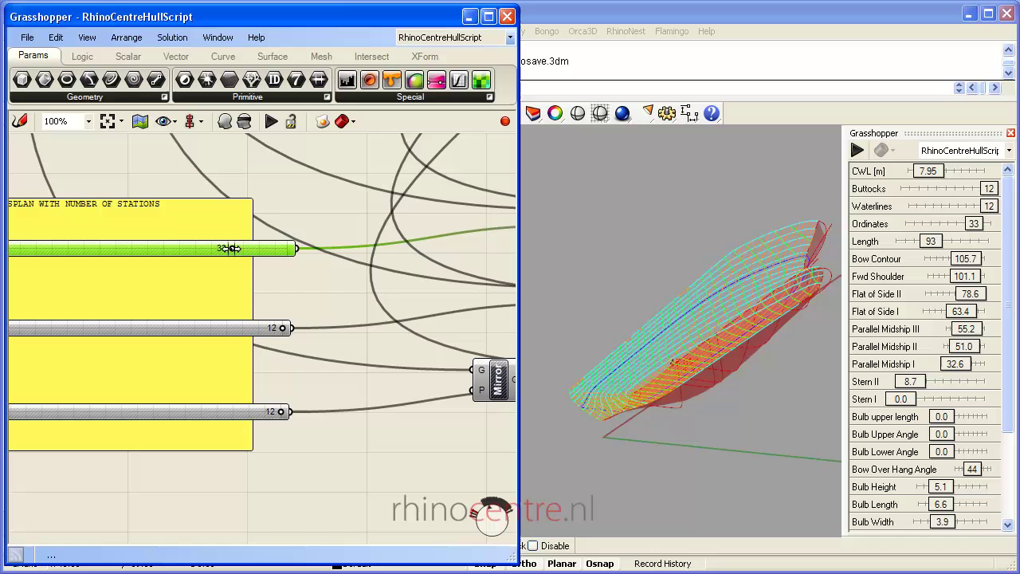
left_click_drag(231, 249, 287, 248)
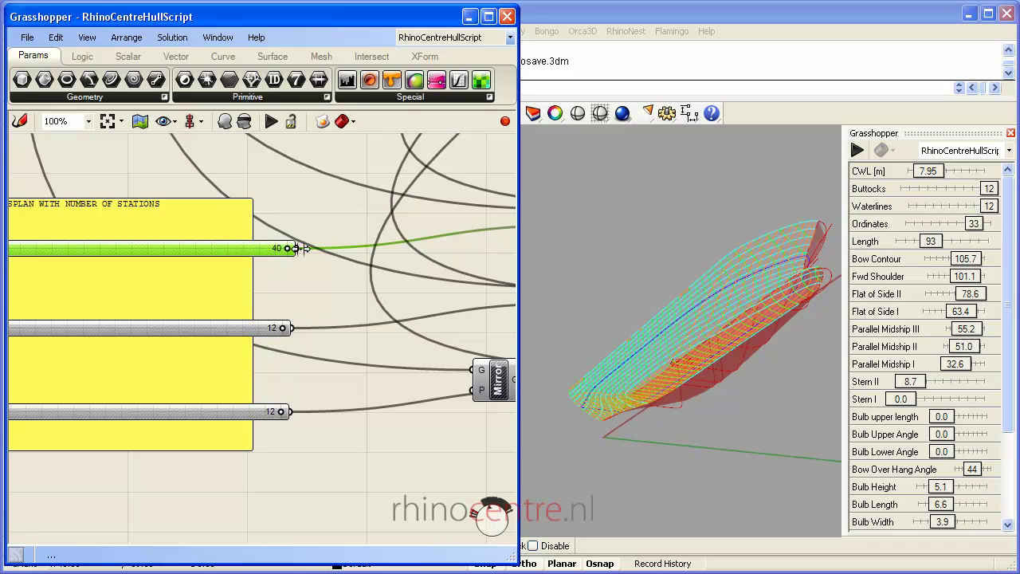
scroll(204, 292, "down", 2)
scroll(144, 296, "down", 1)
scroll(142, 294, "down", 1)
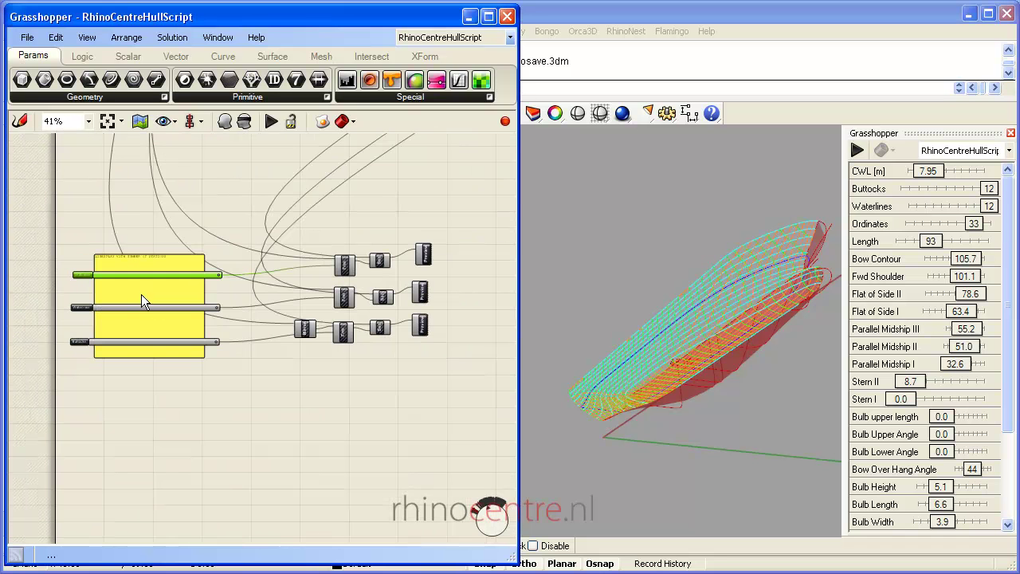
scroll(68, 291, "up", 4)
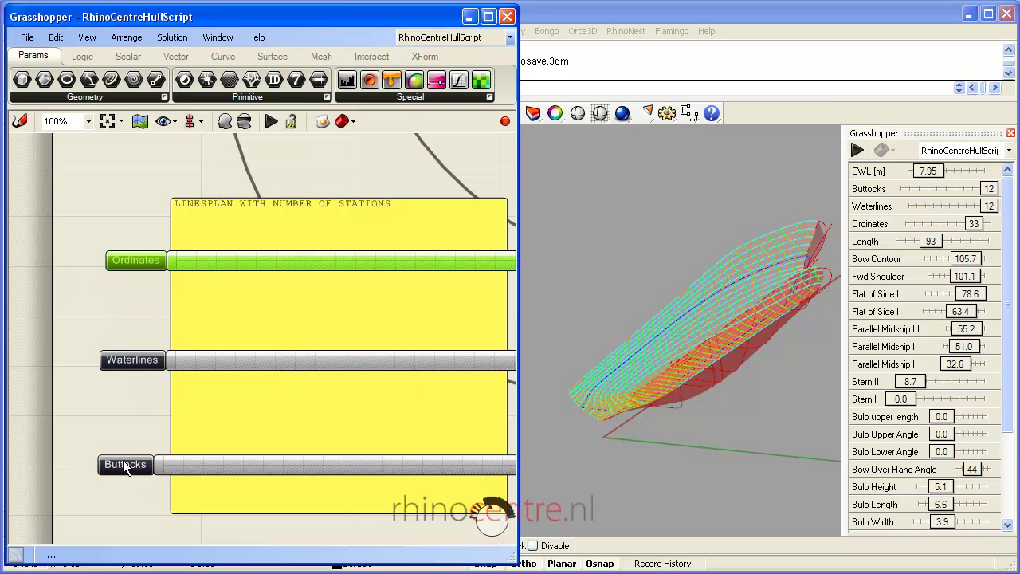
scroll(122, 460, "up", 1)
scroll(106, 369, "down", 5)
Select the top, middle and bottom Sec components and bake their curves into Rhino
scroll(353, 345, "up", 4)
right_click_drag(355, 350, 219, 283)
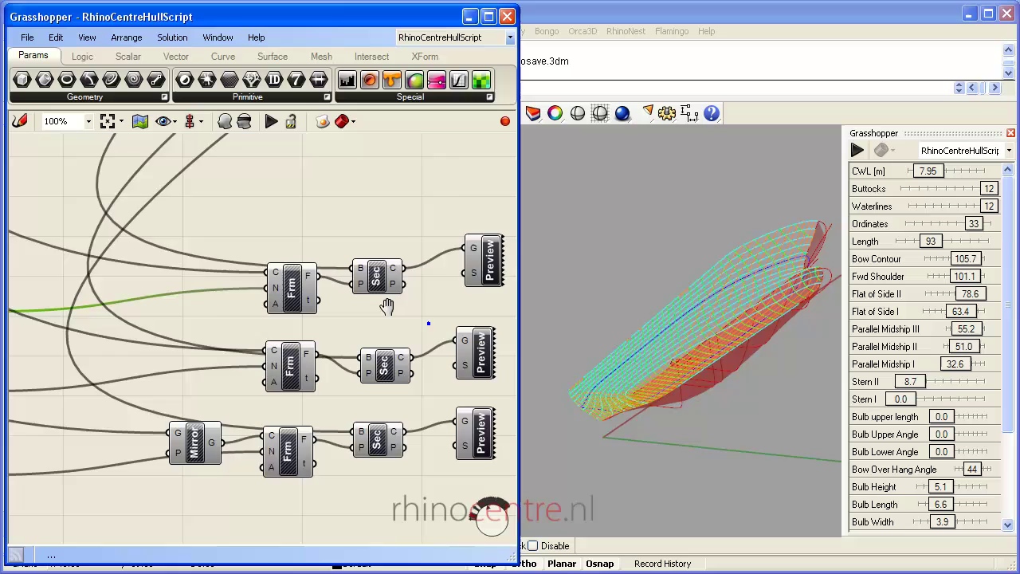
left_click(281, 222)
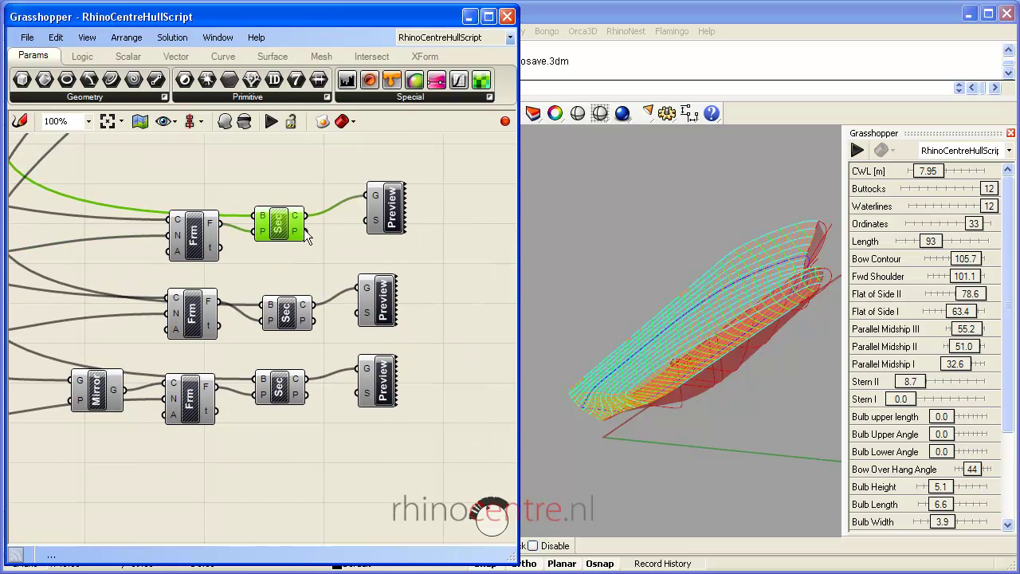
left_click(284, 312, "shift")
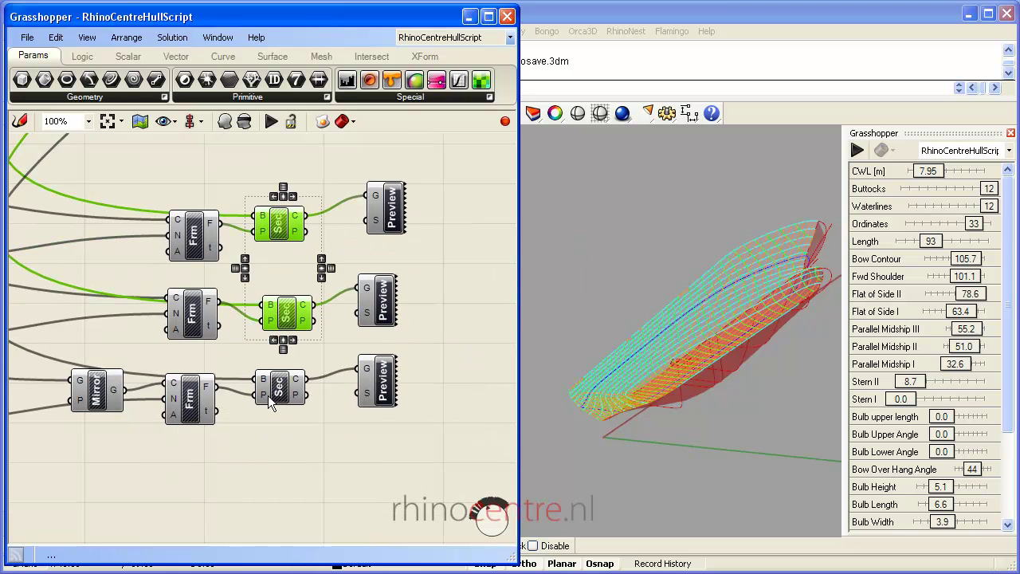
left_click(275, 395, "shift")
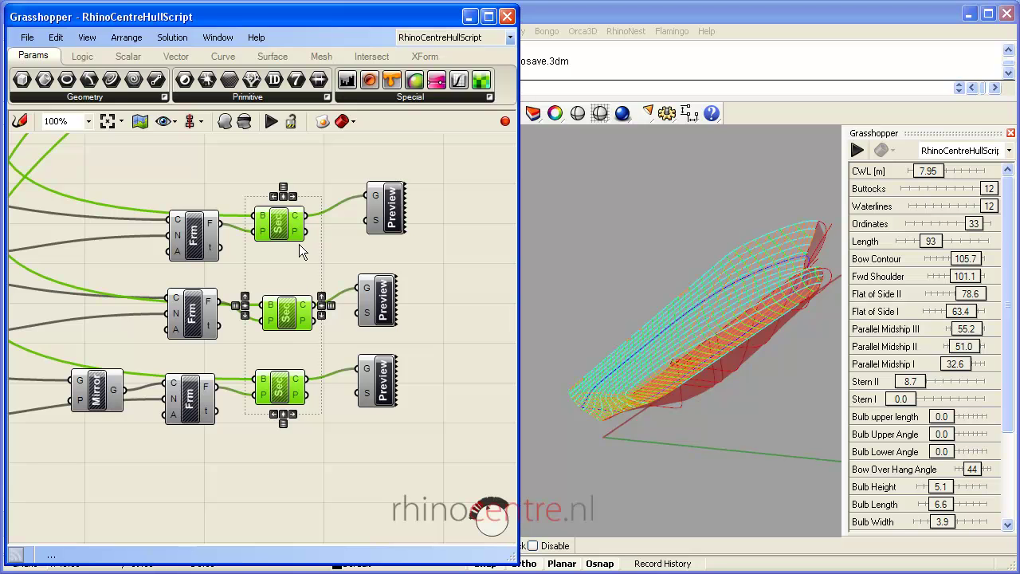
left_click(323, 126)
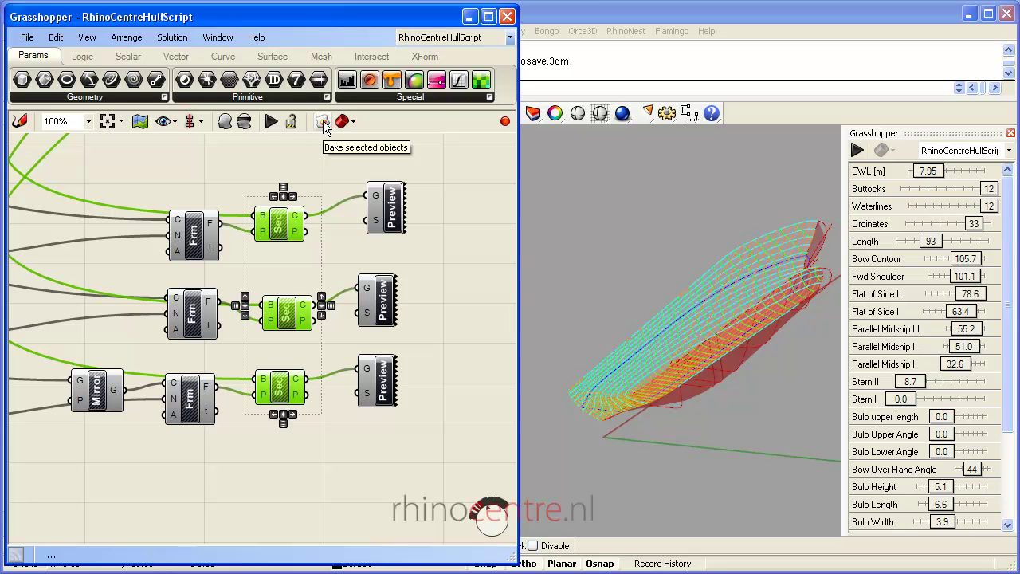
Close the Grasshopper editor and side panel, then orbit around the baked wireframe hull
left_click(507, 16)
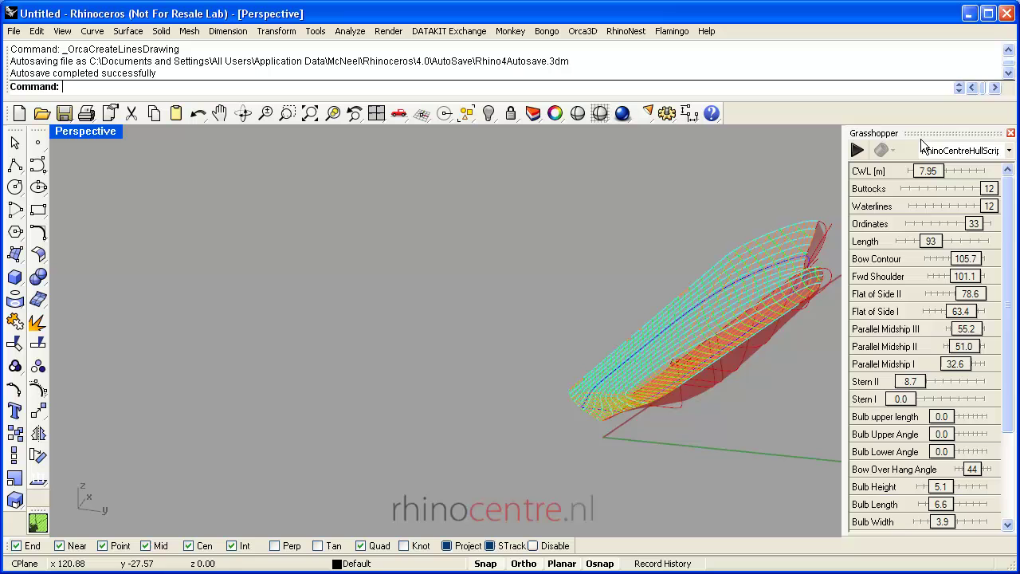
left_click(1011, 133)
mouse_move(862, 240)
right_mouse_down()
mouse_move(921, 311)
mouse_move(616, 395)
mouse_move(571, 320)
mouse_move(518, 396)
mouse_move(687, 312)
mouse_move(600, 310)
right_mouse_up()
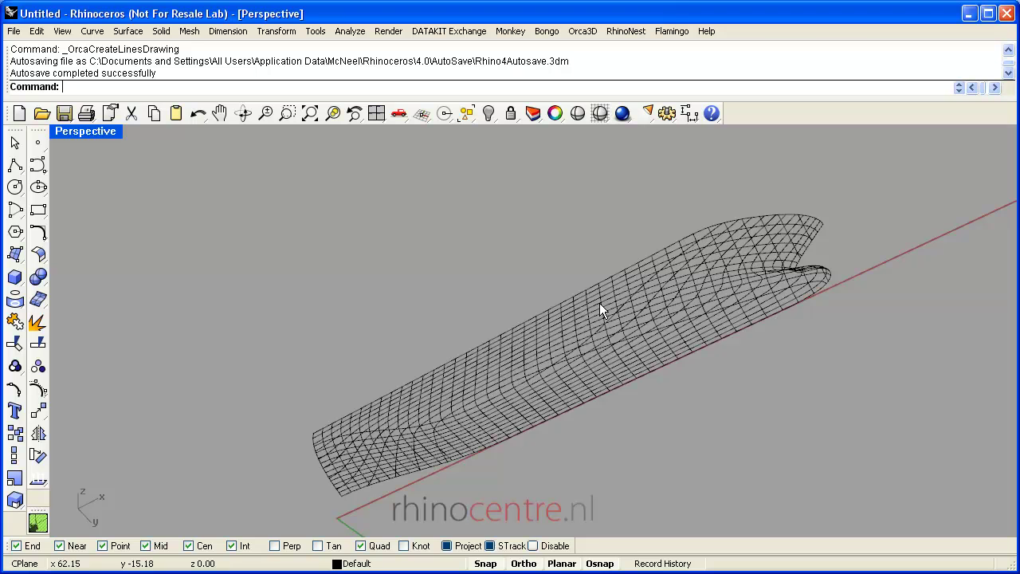
right_click_drag(599, 282, 678, 499)
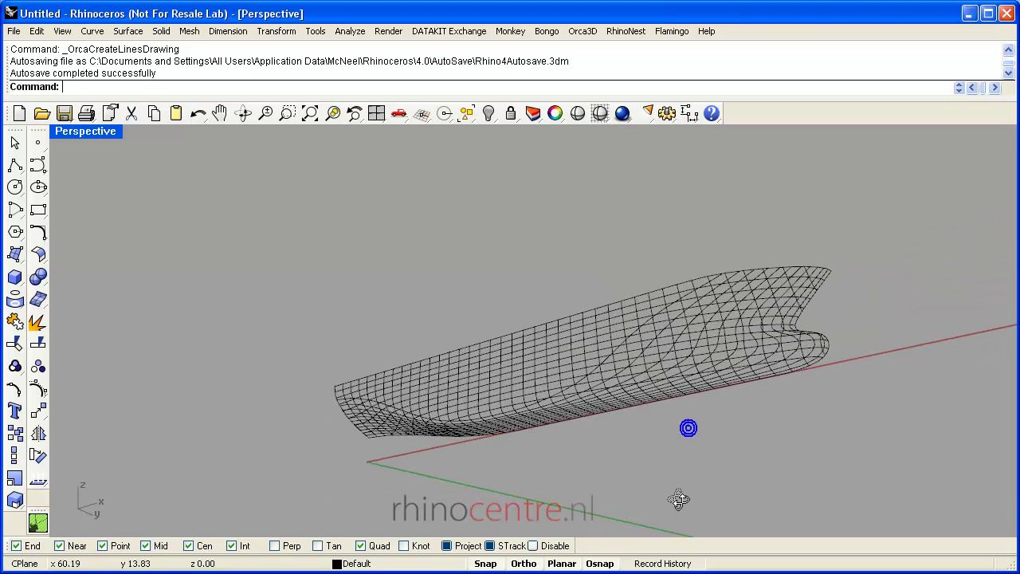
right_click_drag(758, 421, 503, 505)
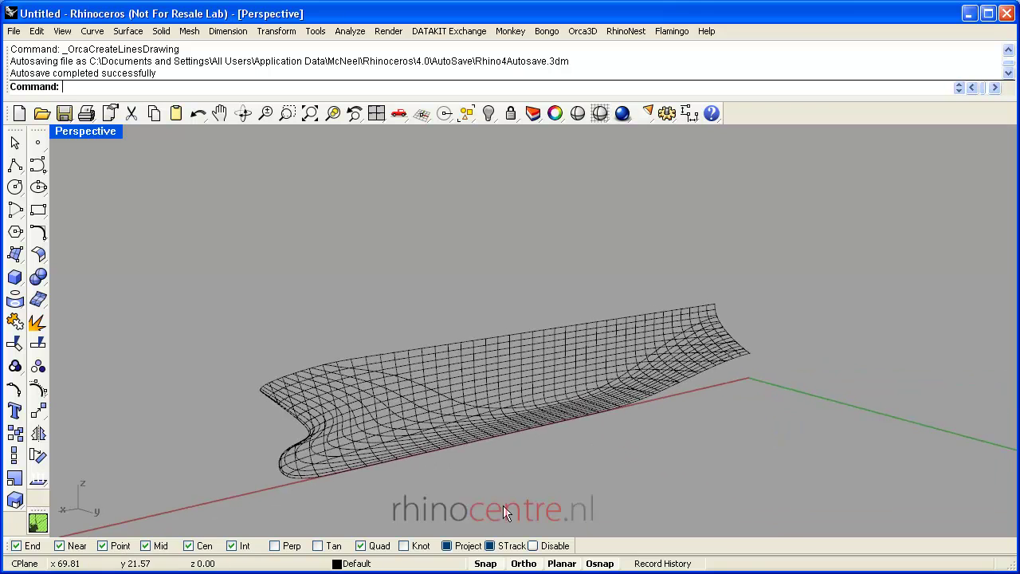
scroll(486, 478, "up", 3)
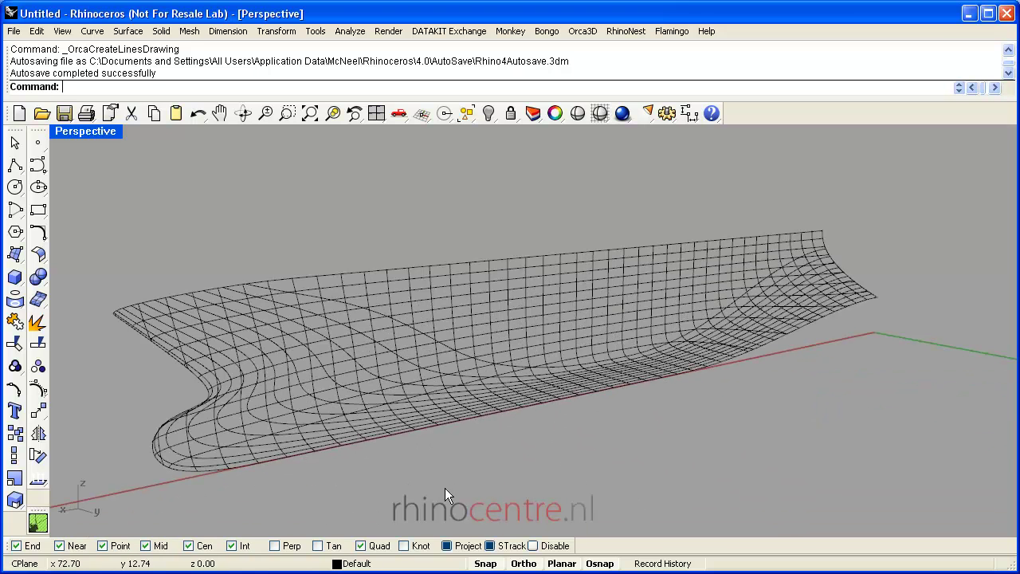